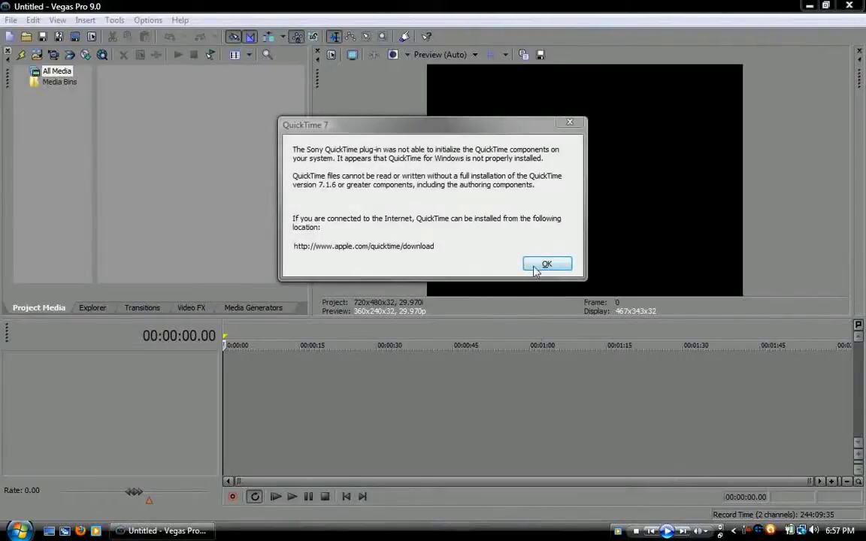
- Dismiss the QuickTime warning and browse File > Import > Media to the Lost and Alone folder
left_click(536, 267)
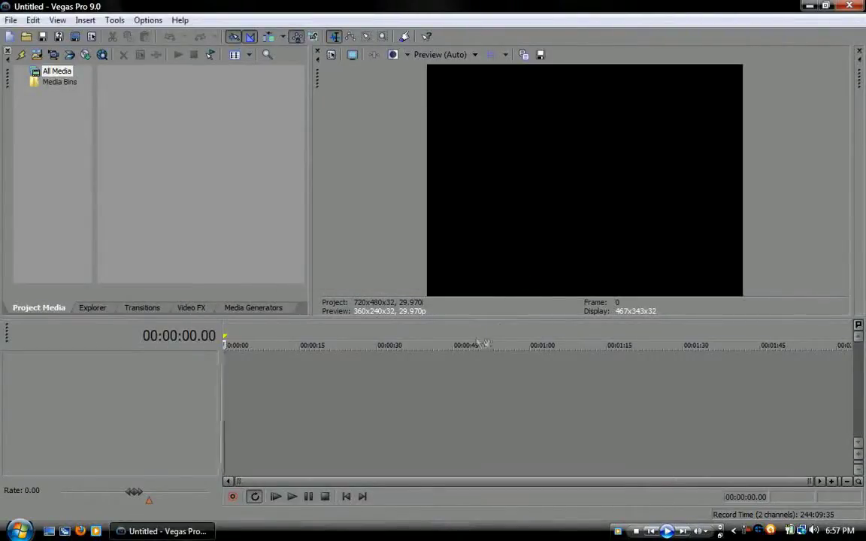
left_click(12, 23)
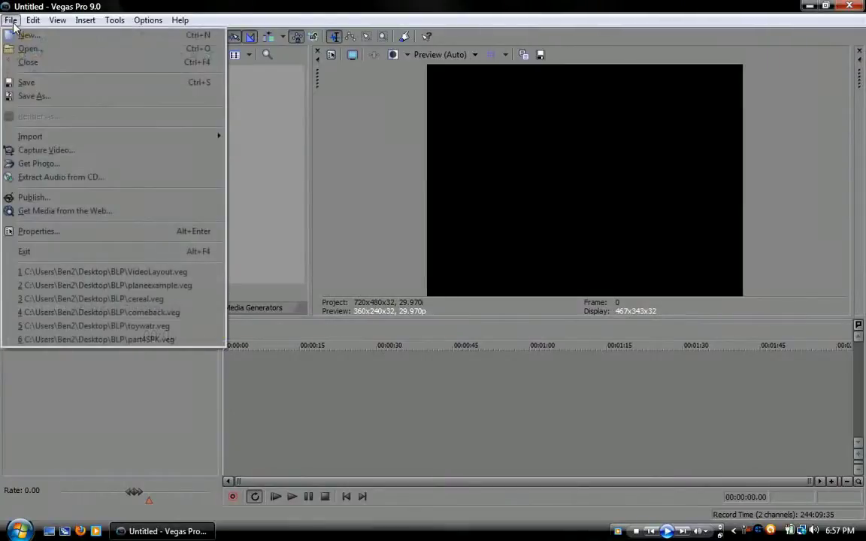
mouse_move(54, 136)
left_click(286, 137)
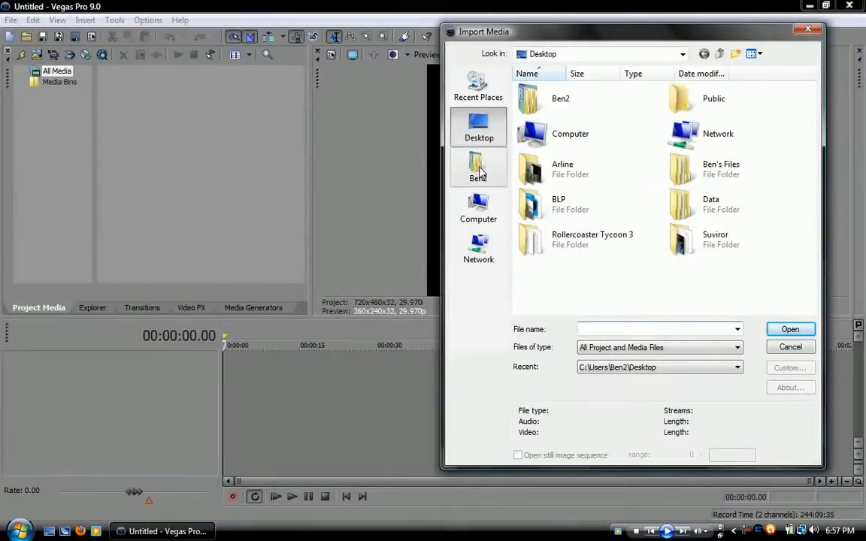
left_click(481, 173)
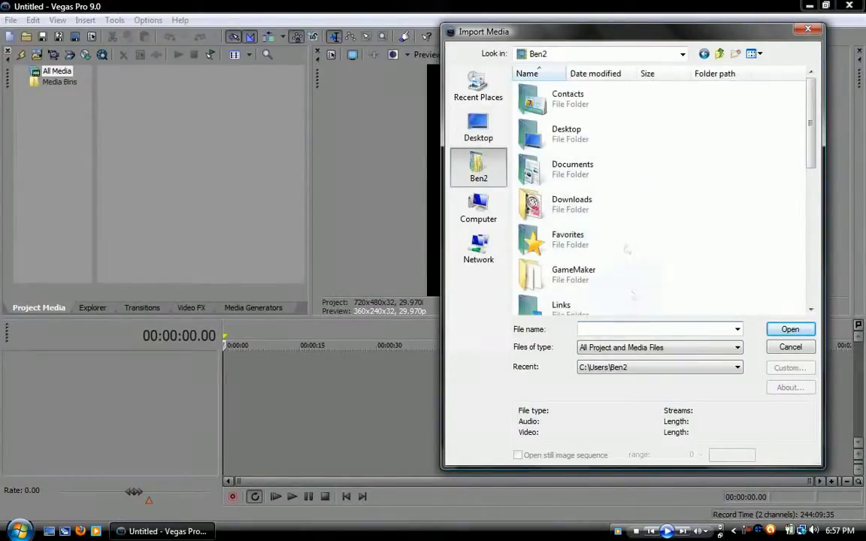
type("L")
key("Down")
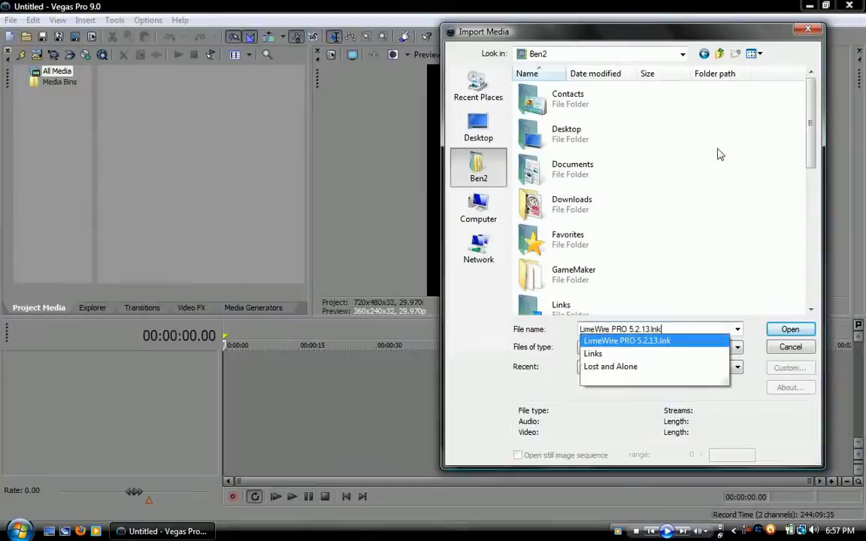
key("Down")
key("Down")
key("Return")
- Import Blast04a from Video FX, then dismiss the QuickTime plug-in and file-open errors
double_click(565, 104)
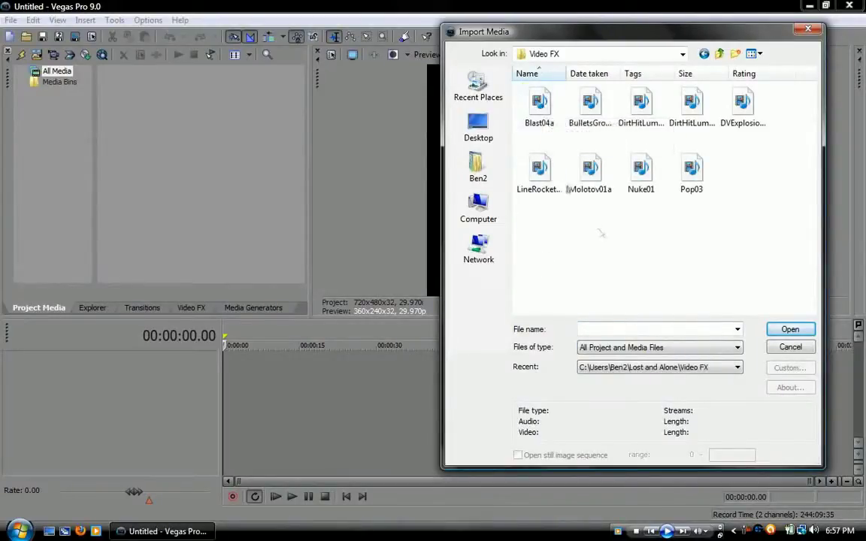
double_click(538, 105)
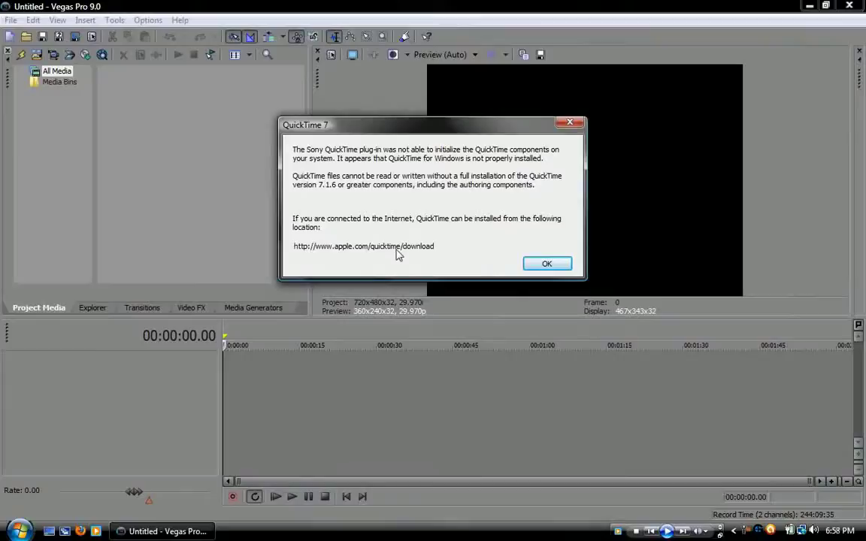
left_click(550, 262)
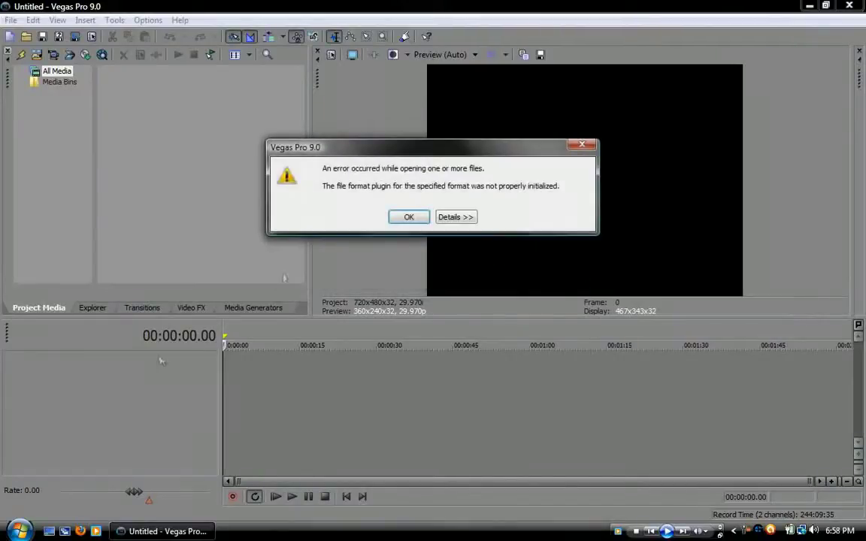
left_click(407, 219)
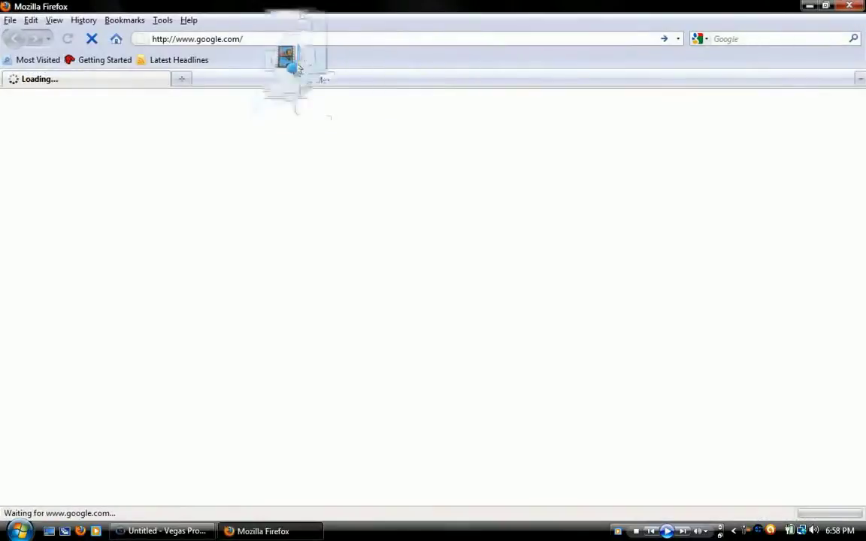
- In Firefox, load Apple's QuickTime download page from the apple.com address suggestion
left_click_drag(226, 237, 554, 13)
left_click_drag(528, 42, 337, 51)
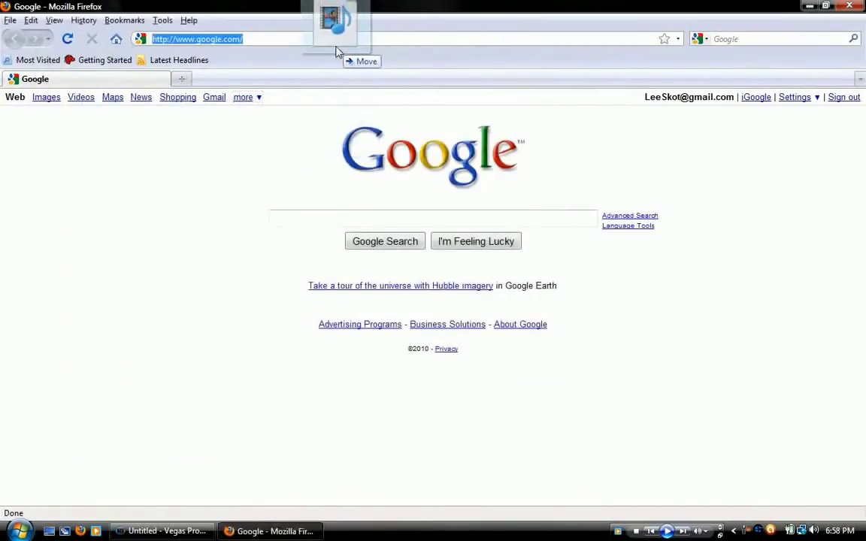
type("apple")
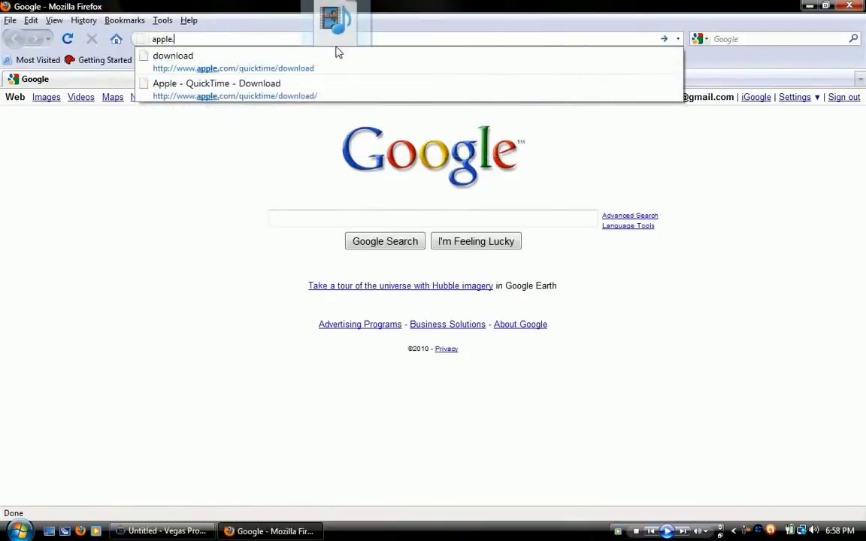
type(".com")
key("Down")
left_click_drag(337, 52, 864, 134)
key("Return")
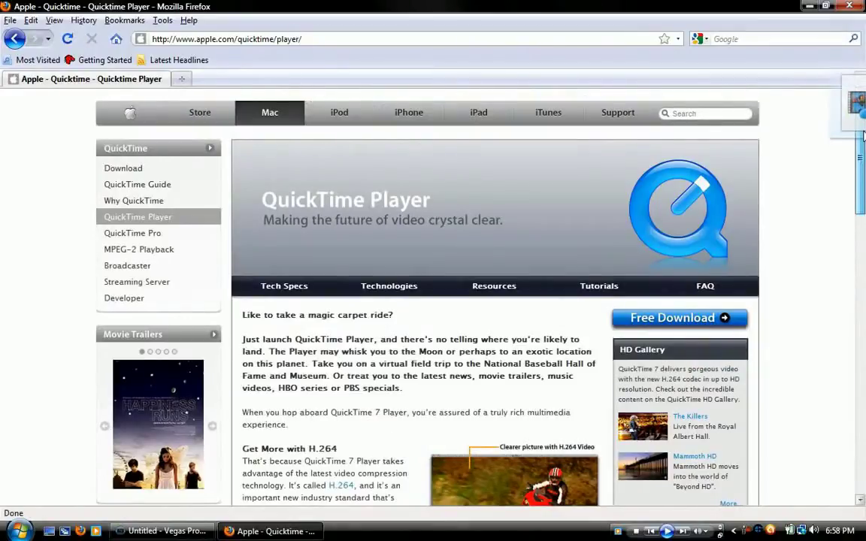
- Uncheck the Apple news sign-up and request the free QuickTime 7.6.6 download
left_click_drag(863, 135, 367, 381)
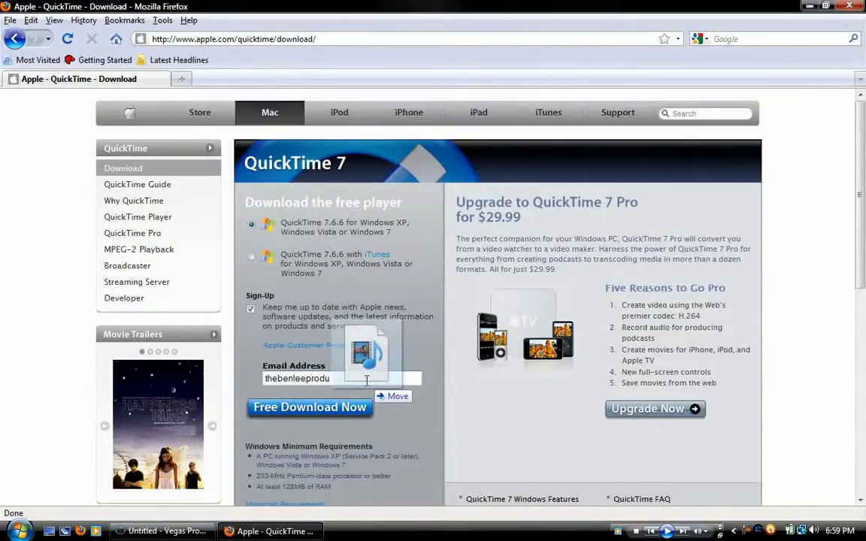
key("alt+t")
key("Escape")
left_click(251, 309)
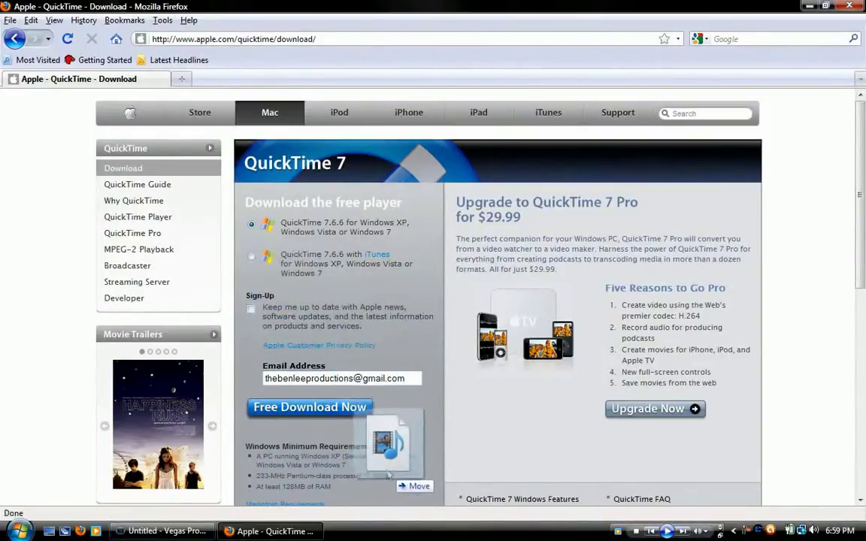
left_click(336, 412)
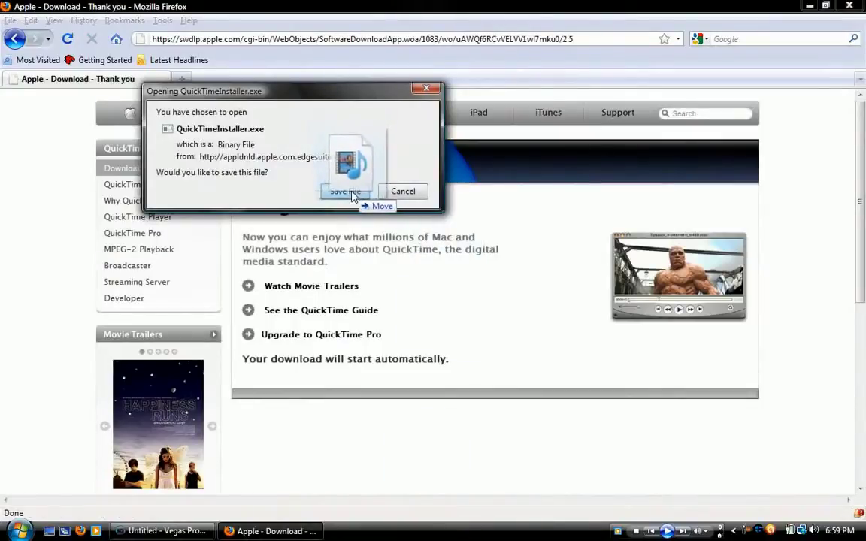
- Save QuickTimeInstaller.exe to disk and dismiss Vegas Pro's QuickTime plug-in warning
left_click(348, 192)
left_click_drag(383, 310, 380, 305)
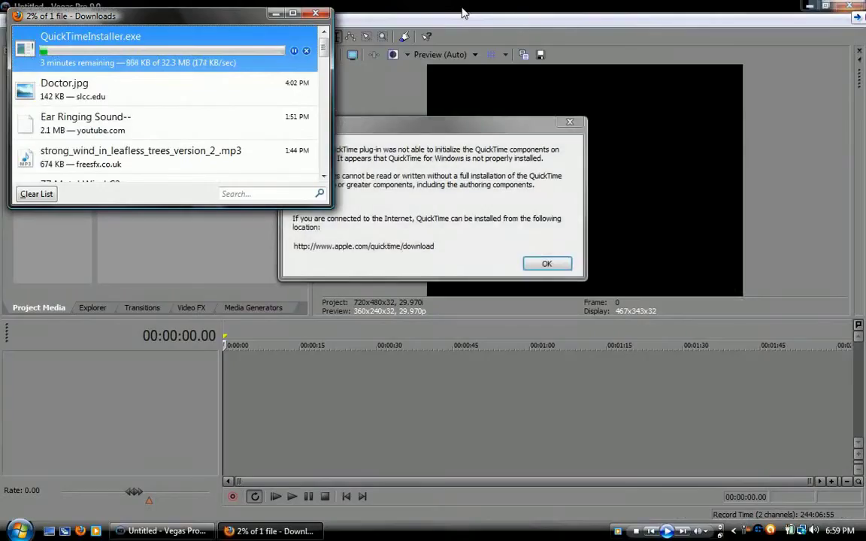
left_click(543, 264)
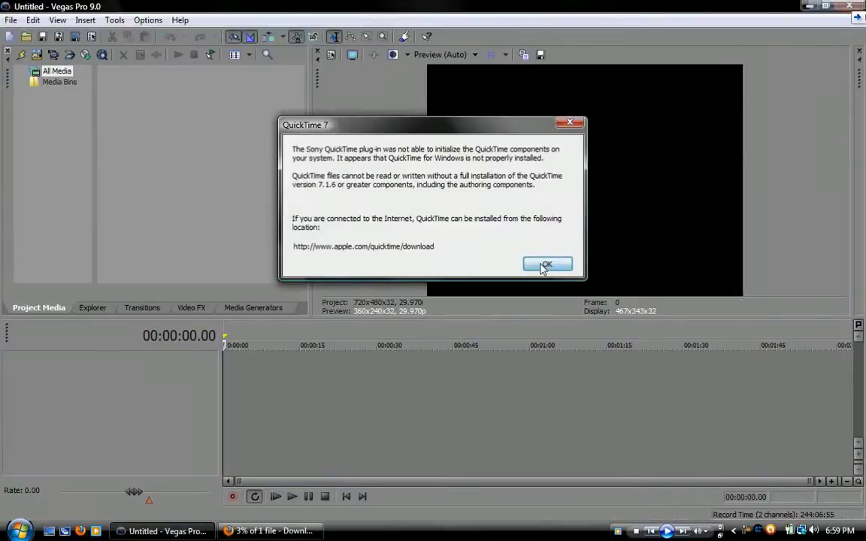
left_click(547, 263)
key("alt+Tab")
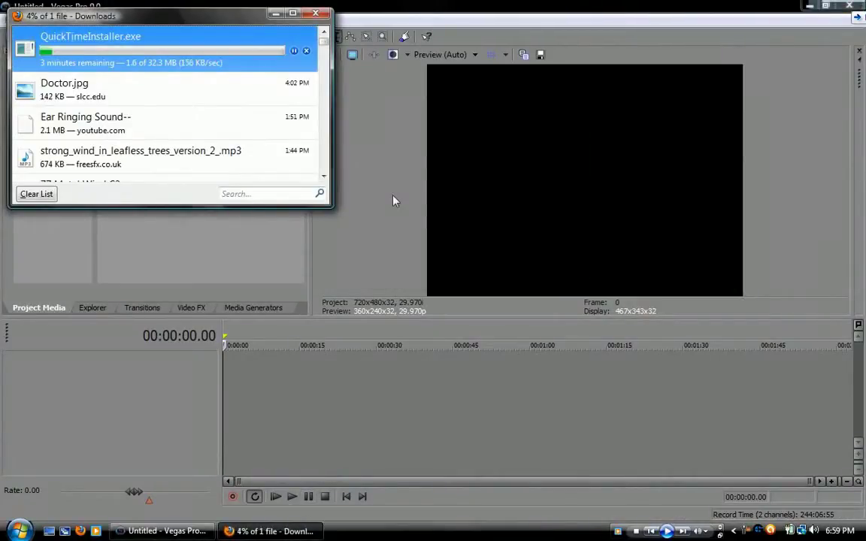
- Minimise Vegas Pro while the 32.3 MB installer finishes downloading
left_click(395, 200)
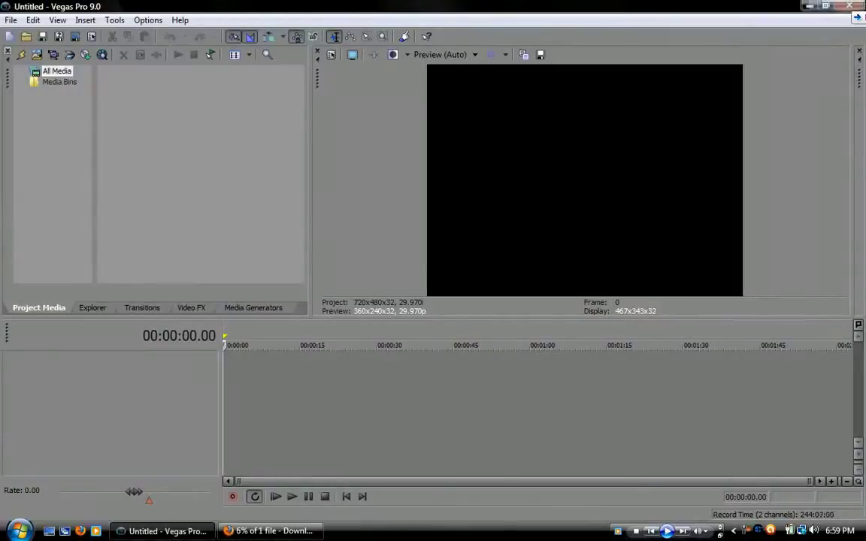
left_click(808, 7)
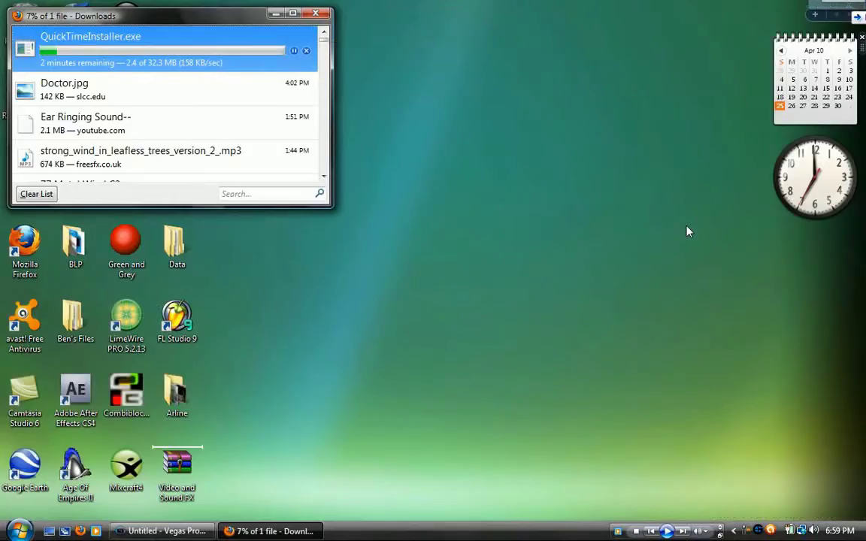
left_click(744, 533)
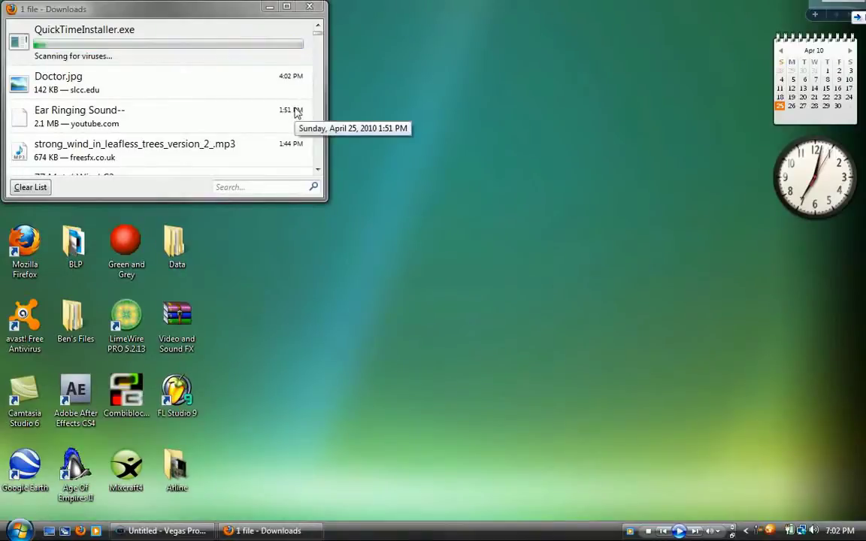
- Run the downloaded QuickTimeInstaller.exe from the Downloads list, accepting the security warning
left_click(91, 31)
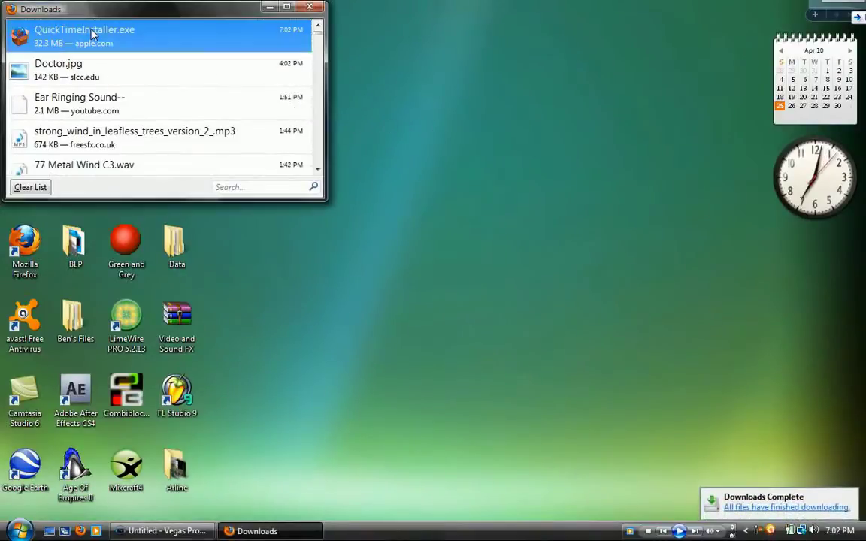
right_click(92, 31)
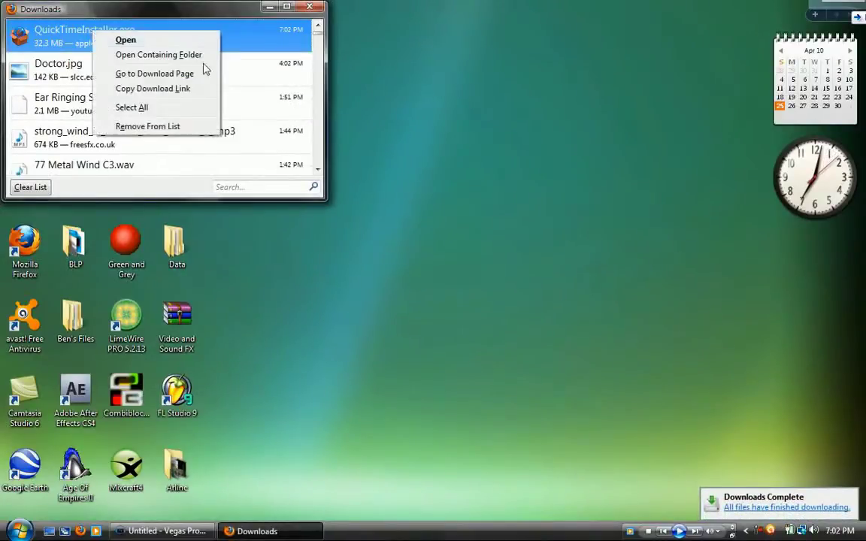
left_click(126, 41)
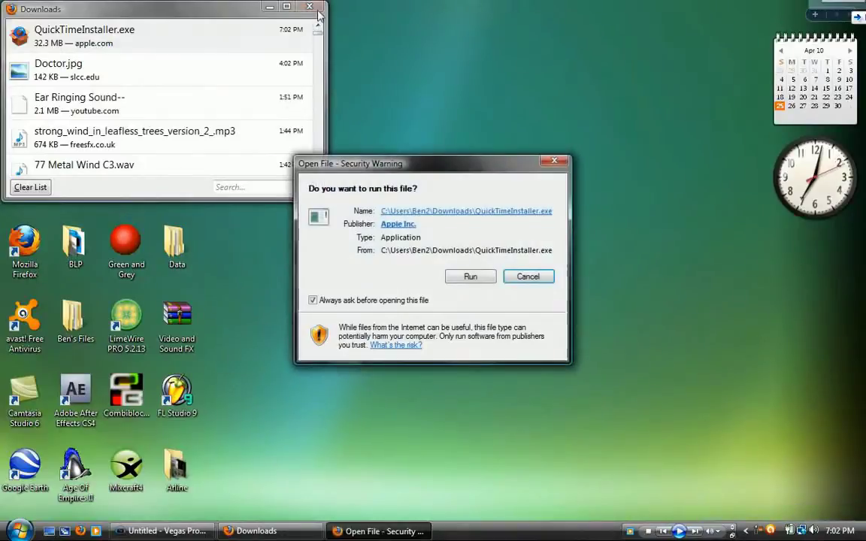
left_click(309, 7)
left_click(470, 277)
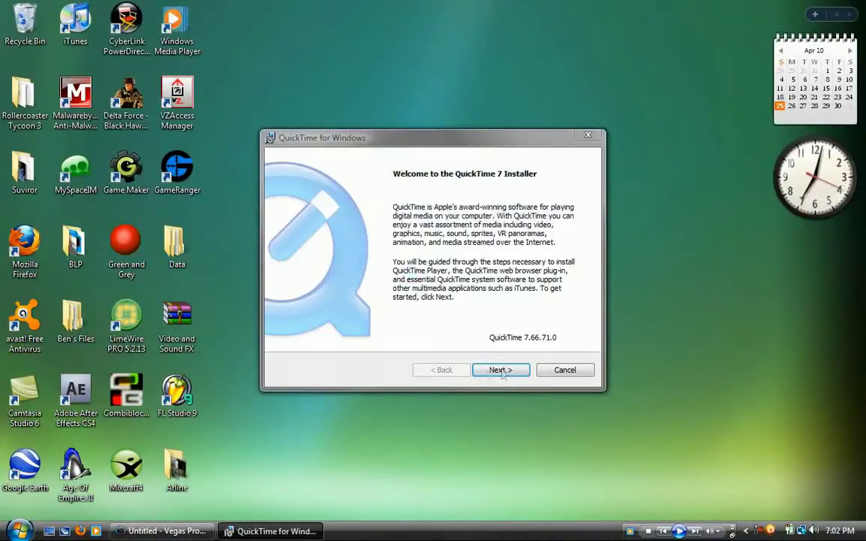
- Accept the licence, install QuickTime 7 to C:\Program Files\QuickTime\, and finish the installer
left_click(500, 371)
left_click(501, 370)
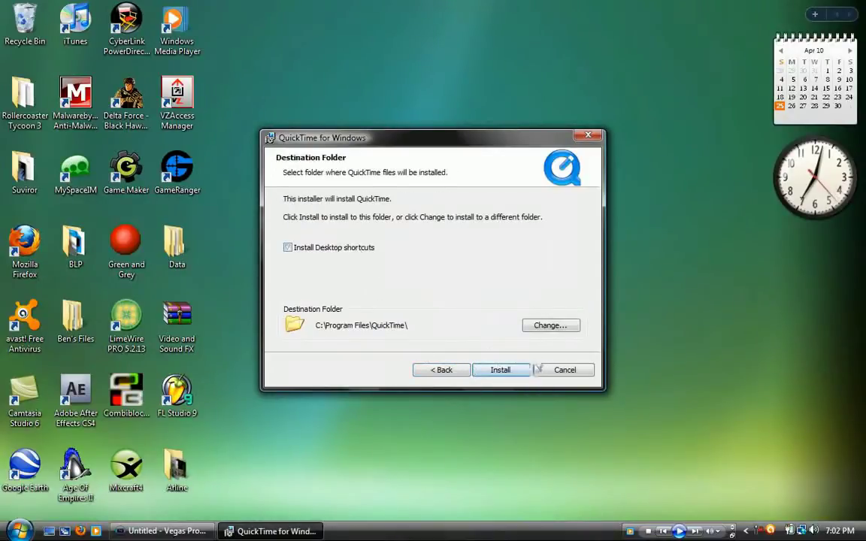
left_click(506, 371)
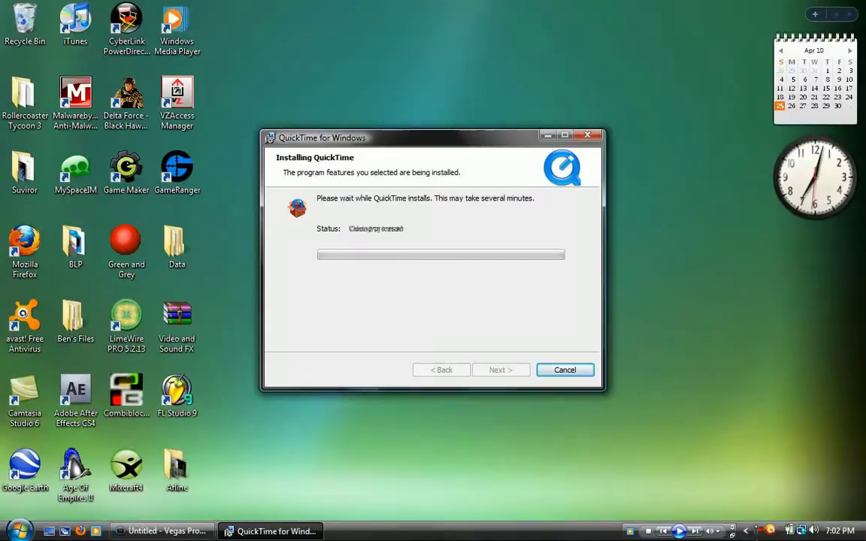
right_click(759, 531)
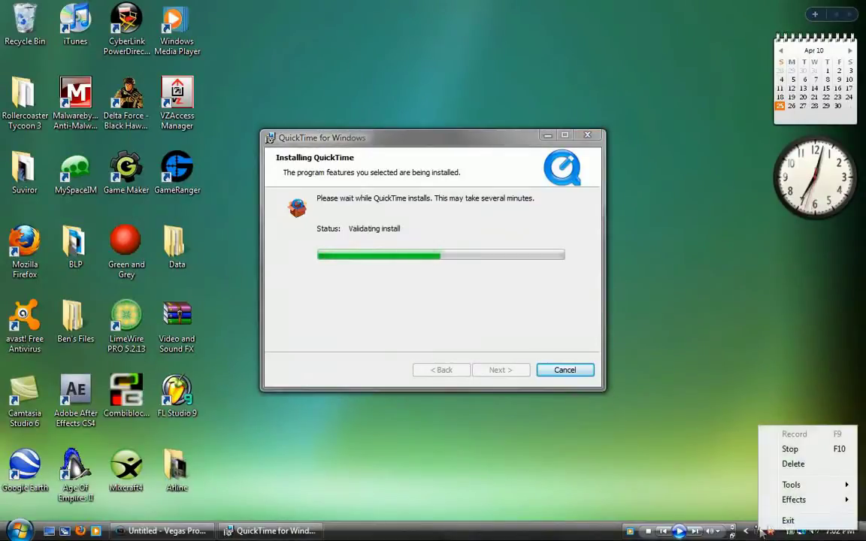
key("Escape")
left_click(760, 531)
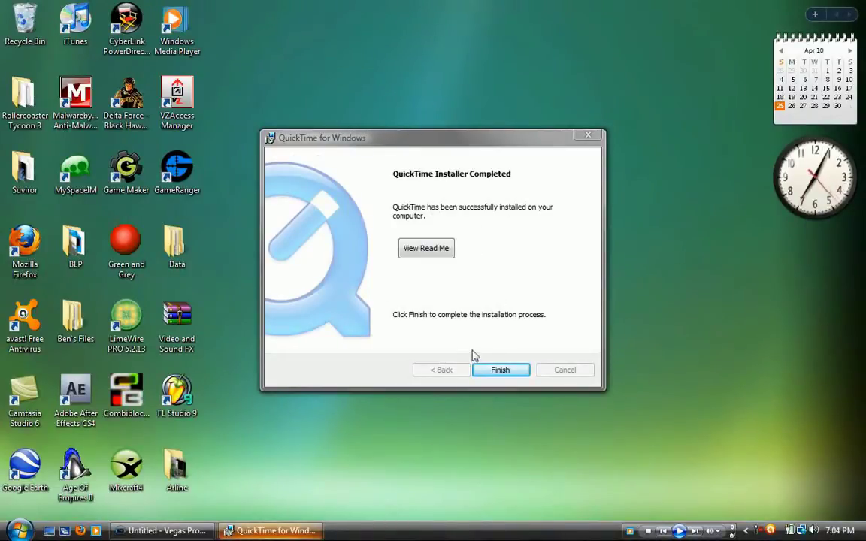
left_click(514, 374)
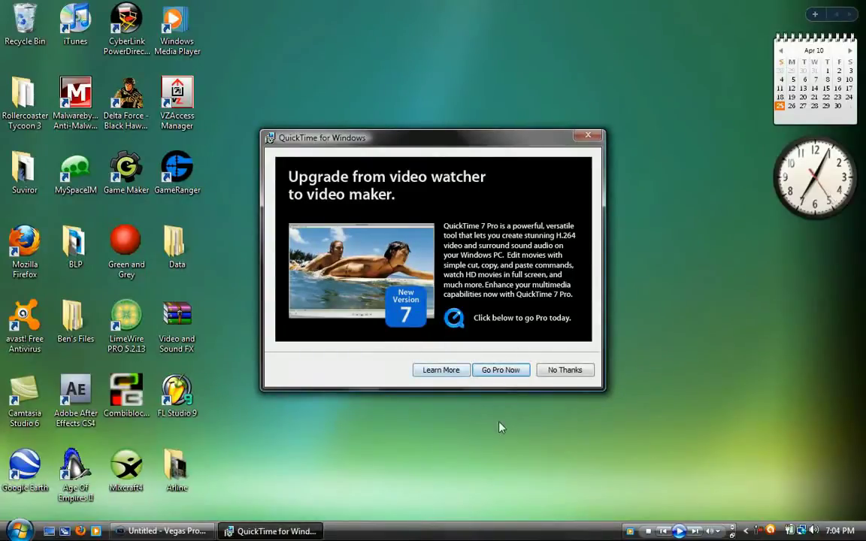
- Decline the QuickTime Pro upgrade, dismiss Vegas's QuickTime error, and close Vegas Pro
left_click(559, 372)
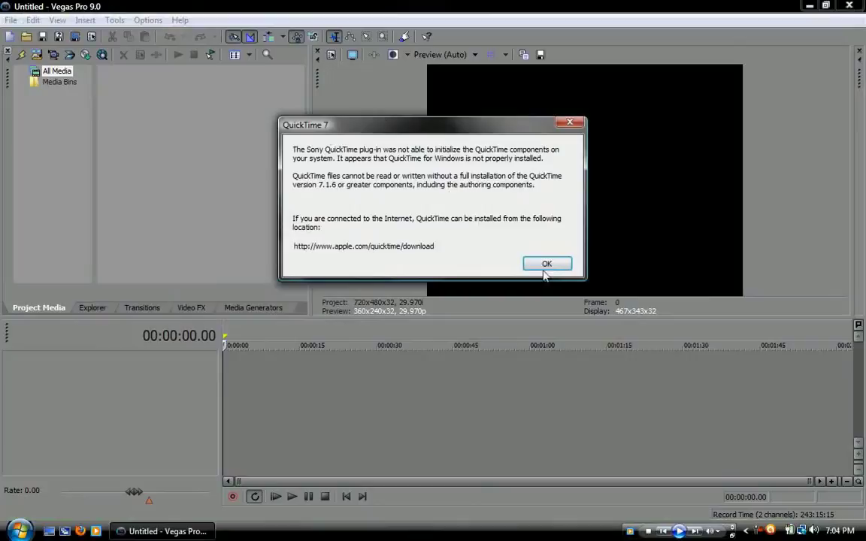
left_click(546, 266)
left_click(851, 6)
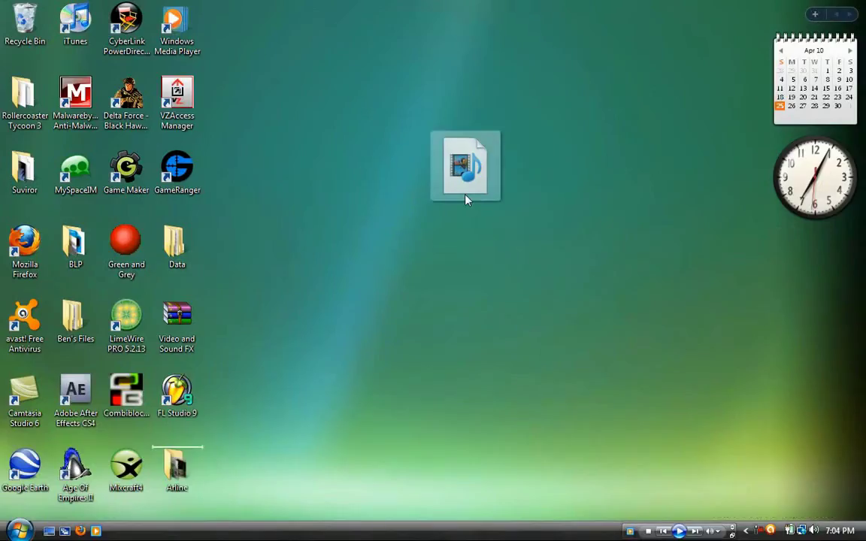
- Move the media file into the Video and Sound FX folder
left_click_drag(464, 201, 280, 248)
left_click_drag(177, 242, 114, 78)
left_click_drag(221, 129, 180, 248)
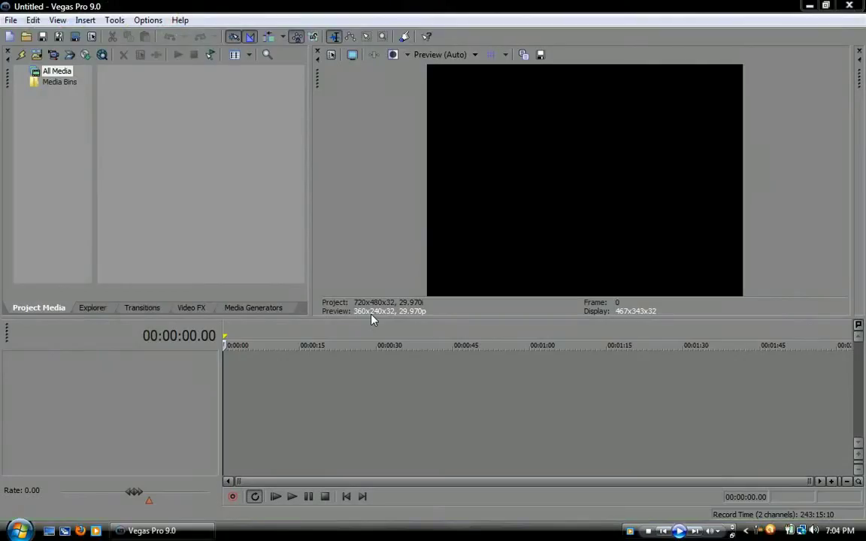
- Browse File > Import > Media to the Lost and Alone folder
left_click(10, 20)
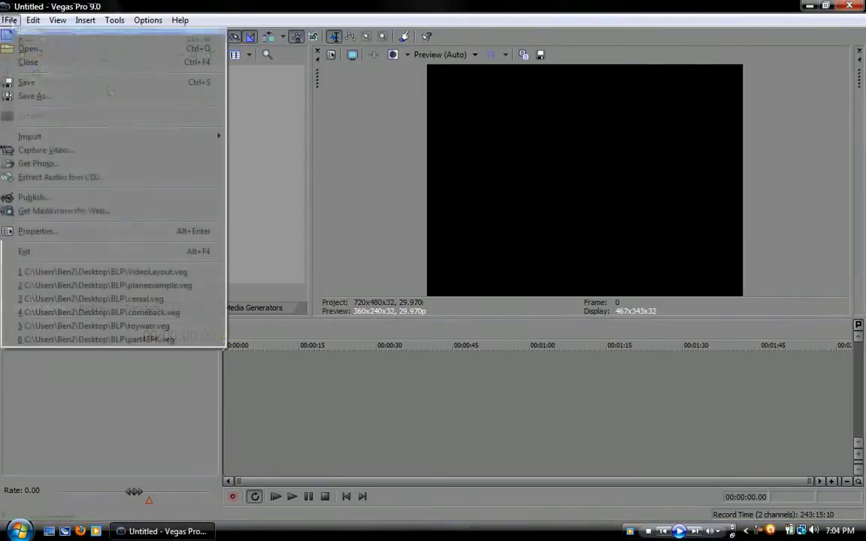
mouse_move(143, 136)
left_click(236, 139)
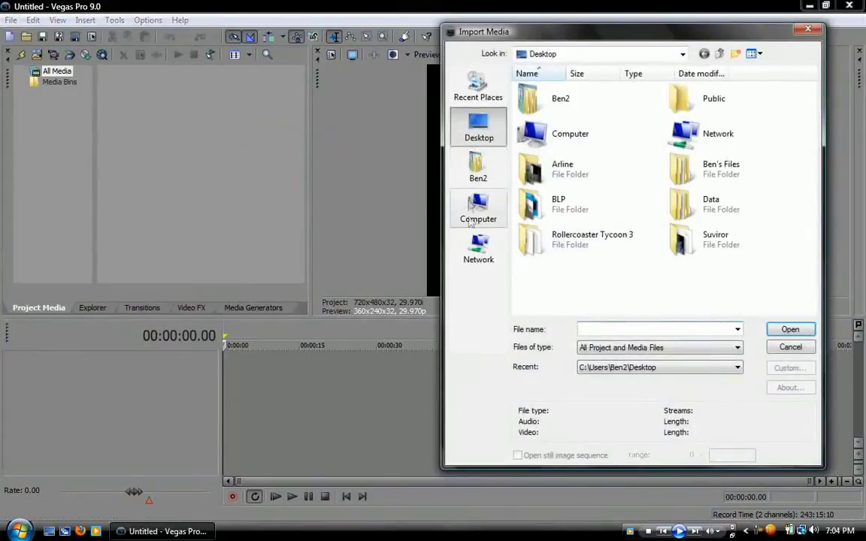
left_click(479, 167)
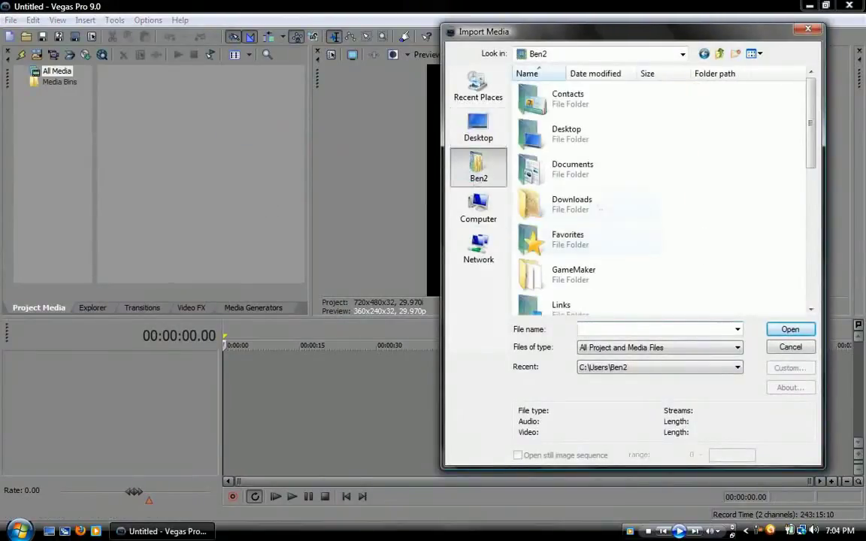
double_click(595, 202)
left_click(704, 54)
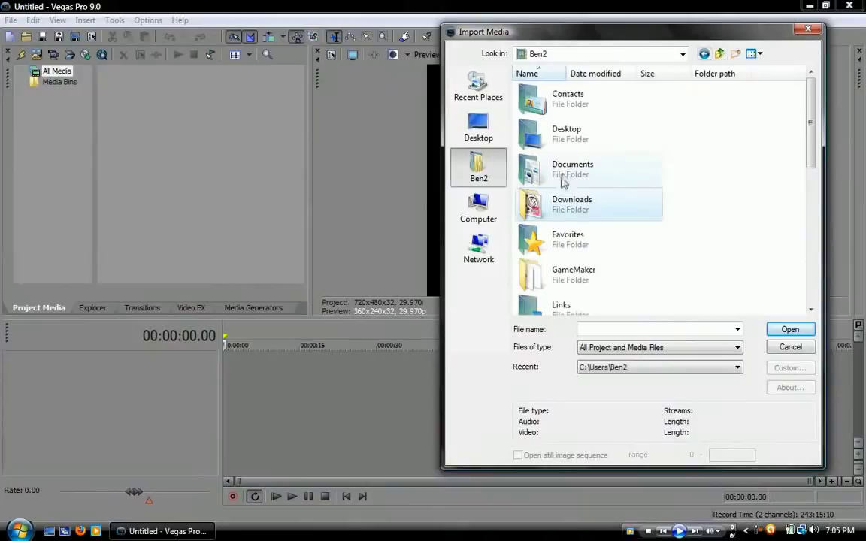
key("l")
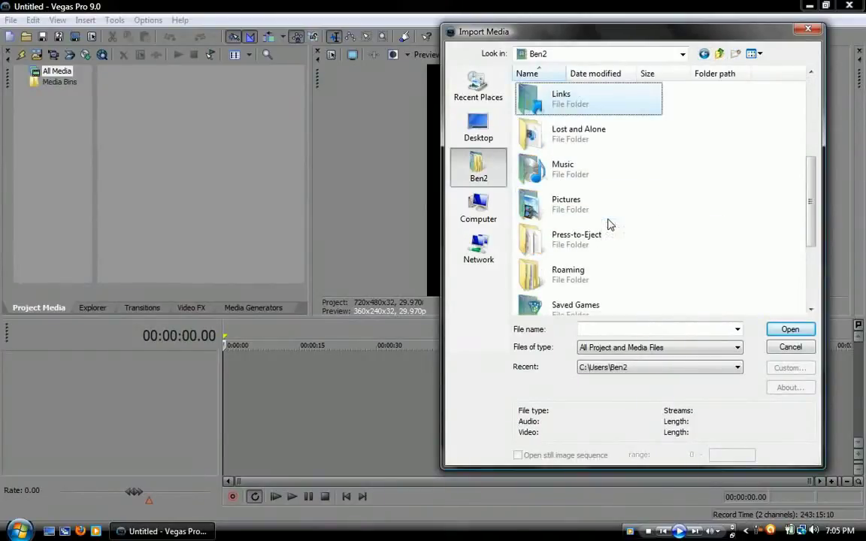
key("l")
key("Return")
- Import Blast04a.mov from Video FX and drag it onto a new timeline video track
double_click(551, 93)
double_click(534, 103)
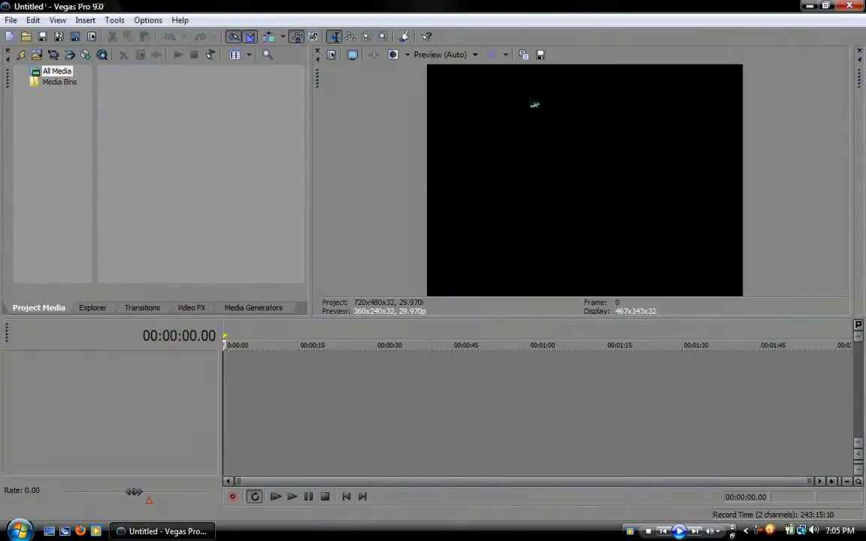
left_click_drag(126, 80, 253, 364)
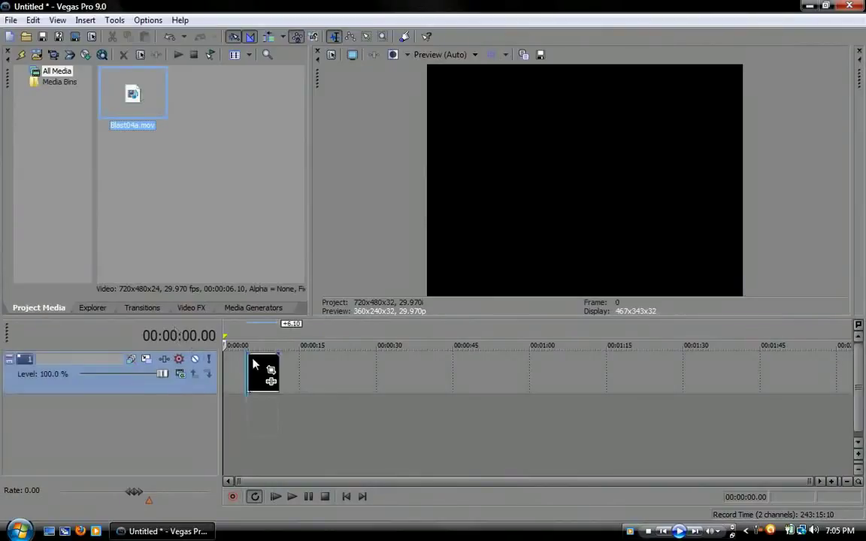